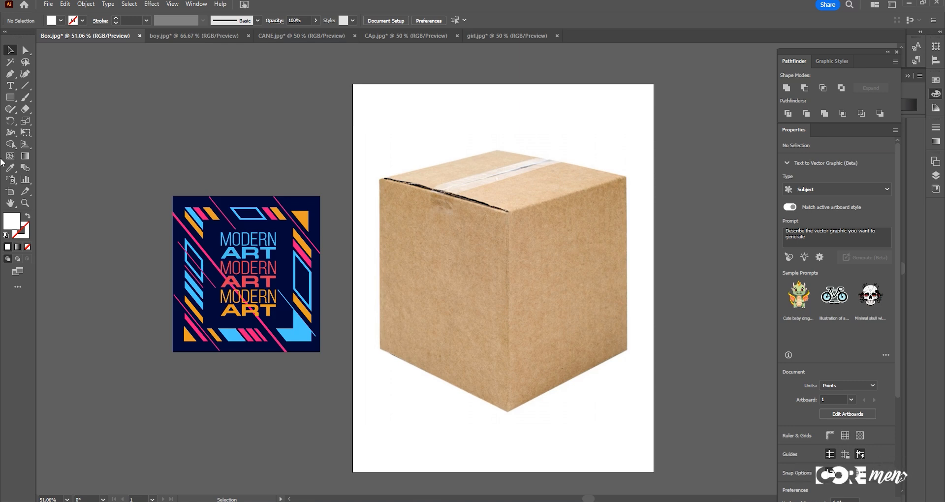
Select the Modern Art design together with the cardboard box photo and make a mockup from them.
mouse_move(507, 276)
left_mouse_down()
mouse_move(613, 312)
mouse_move(508, 273)
left_mouse_up()
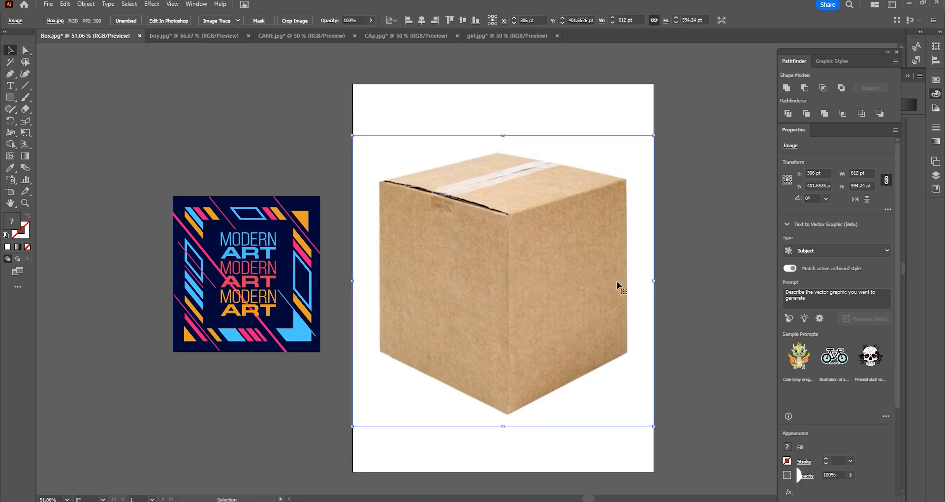
left_click(248, 266)
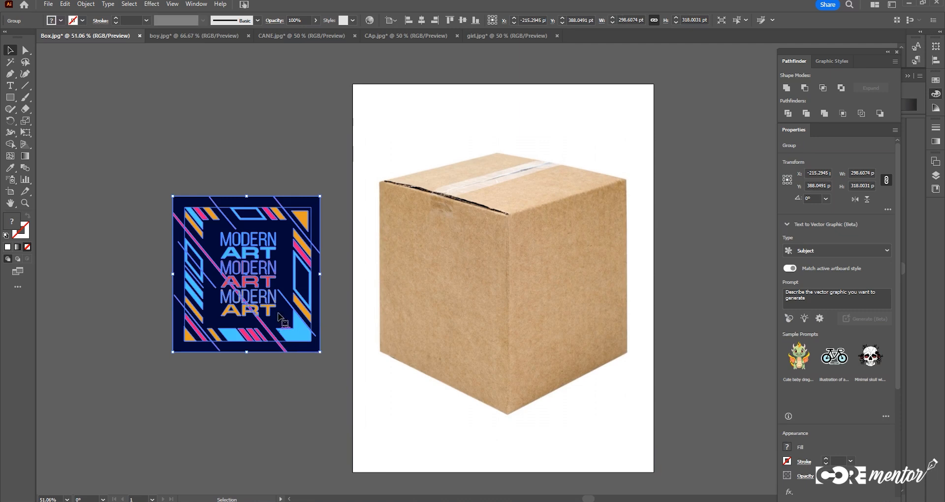
left_click(240, 158)
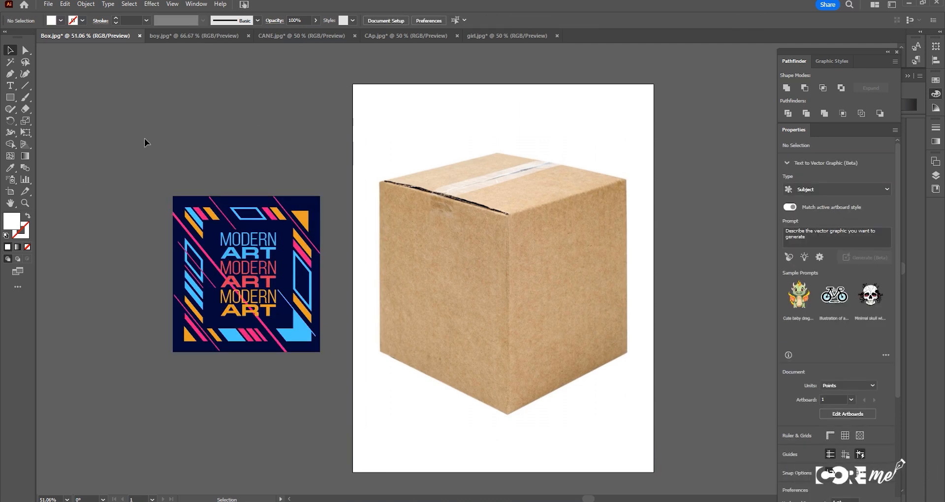
key("ctrl+a")
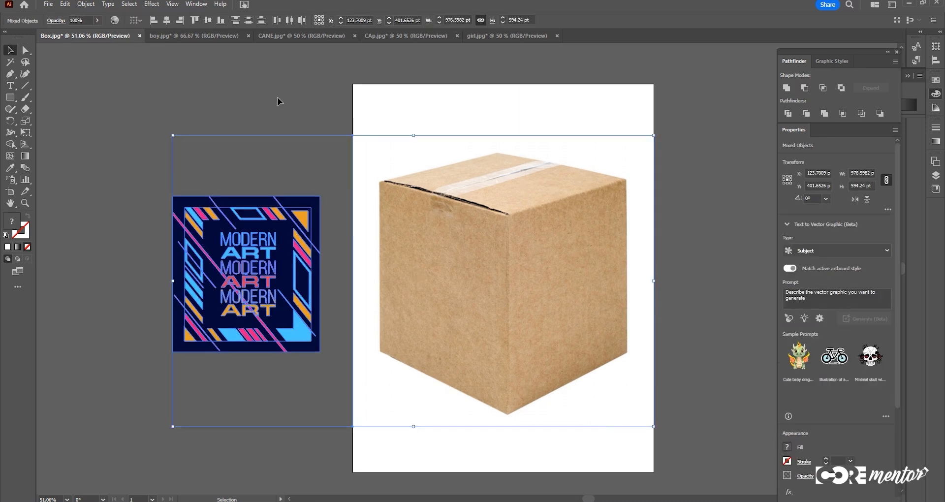
left_click(90, 5)
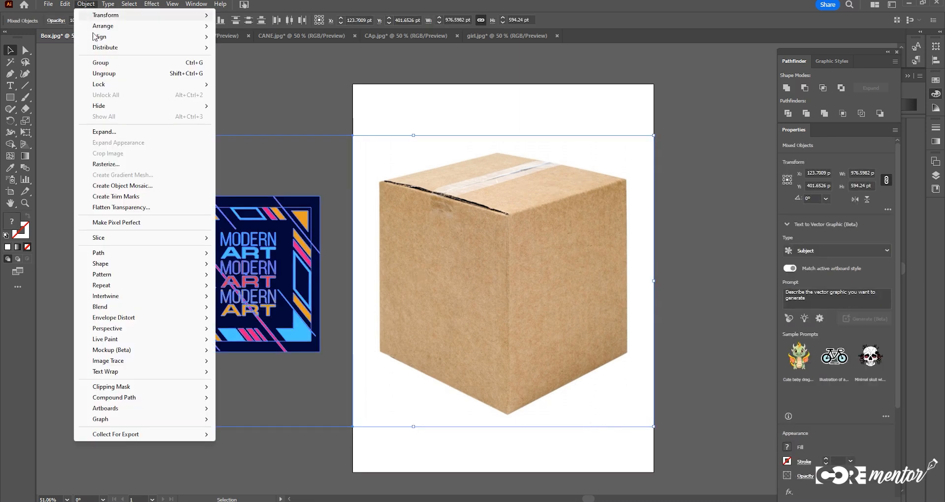
mouse_move(116, 351)
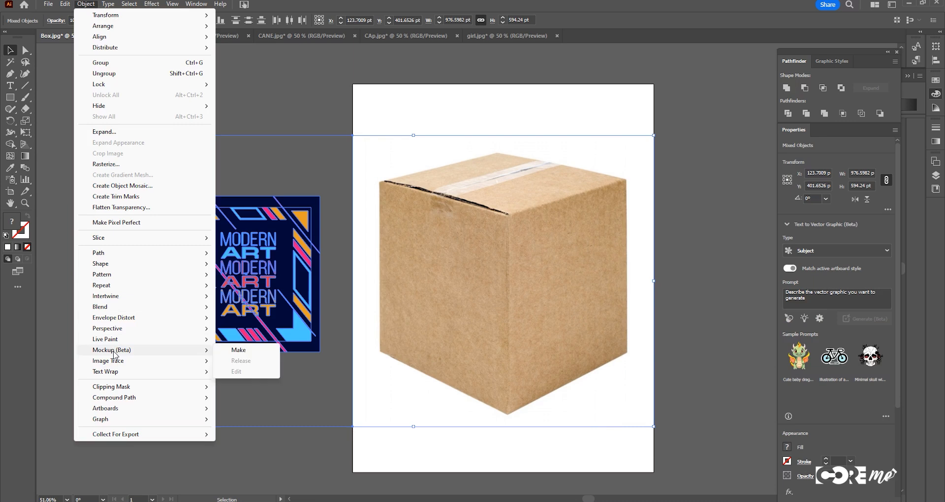
left_click(249, 354)
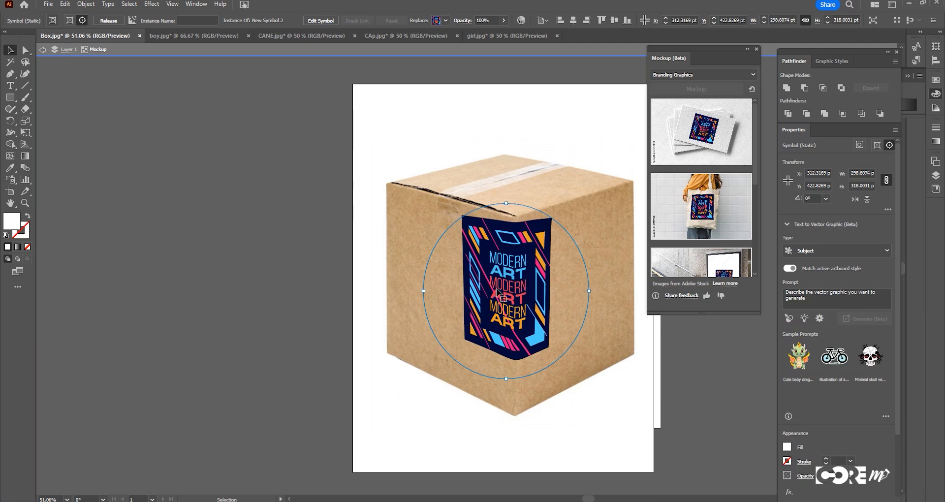
Move the Modern Art design across the box's left face and front corner, placing it over the right face's upper edge.
left_click_drag(500, 294, 449, 294)
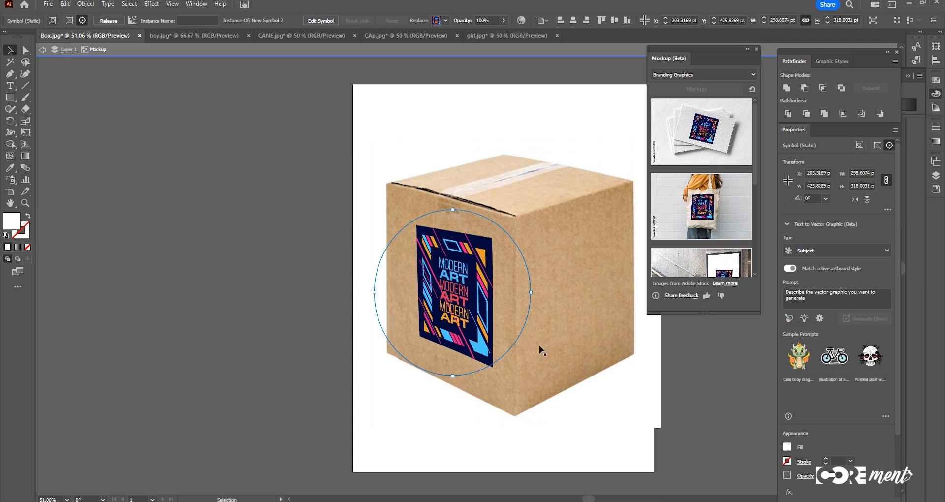
left_click_drag(444, 297, 506, 317)
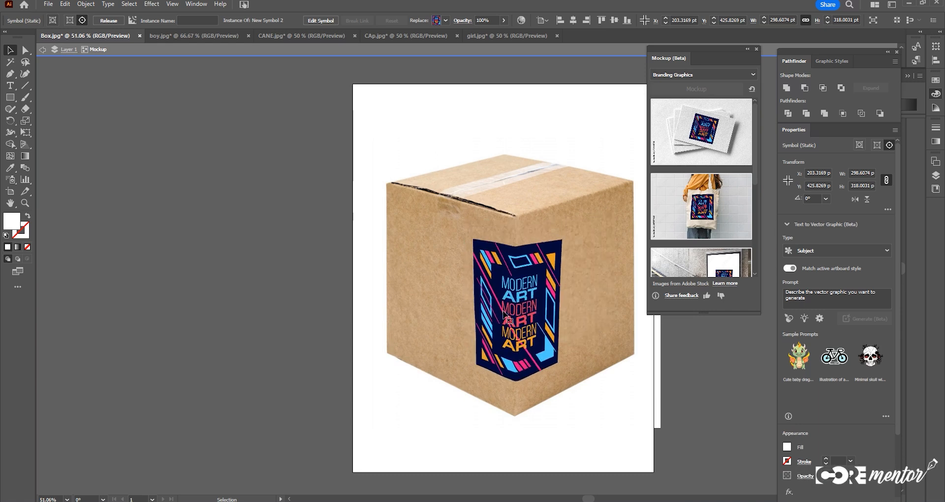
left_click_drag(558, 295, 560, 206)
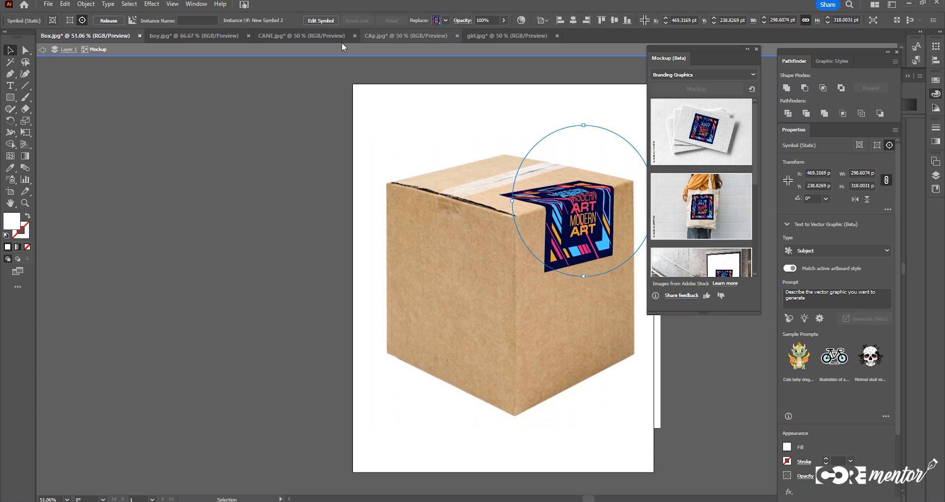
Switch to boy.jpg and shift the T-shirt photo slightly right and up on the artboard.
left_click(196, 35)
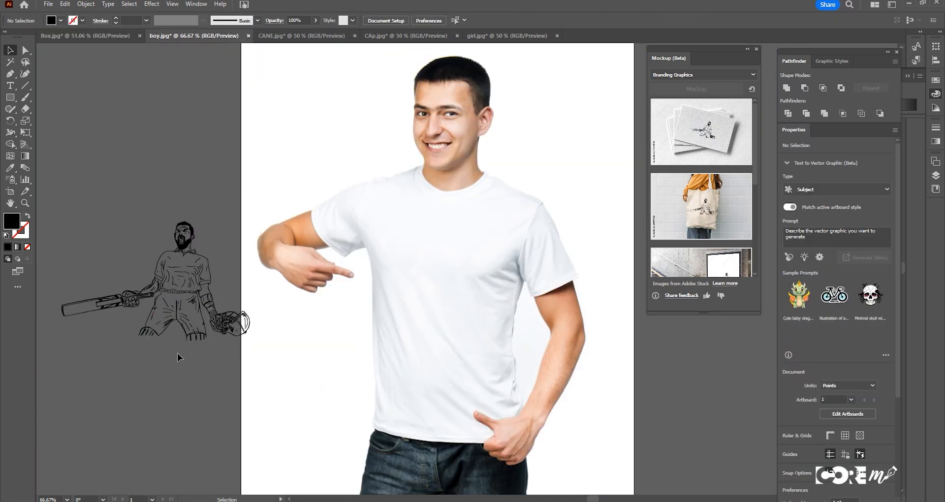
mouse_move(458, 320)
left_mouse_down()
mouse_move(598, 316)
mouse_move(428, 320)
mouse_move(476, 320)
left_mouse_up()
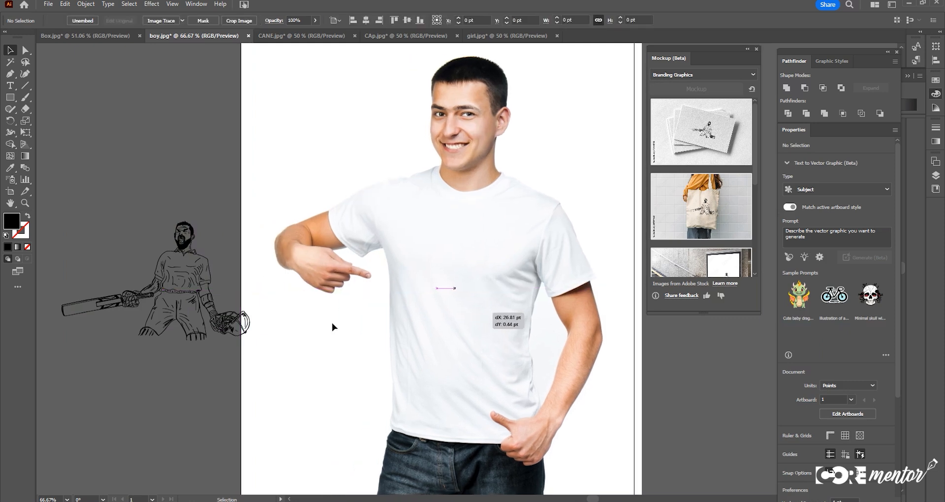
left_click_drag(334, 327, 333, 327)
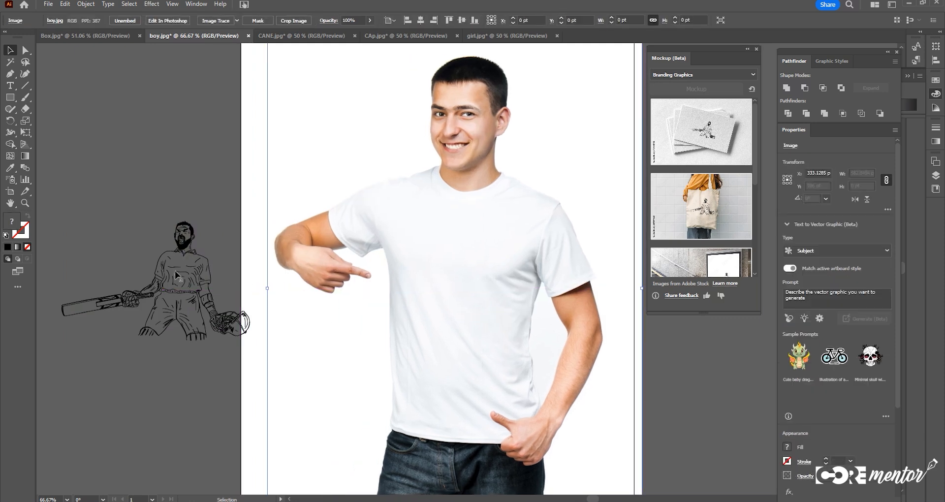
left_click(157, 329)
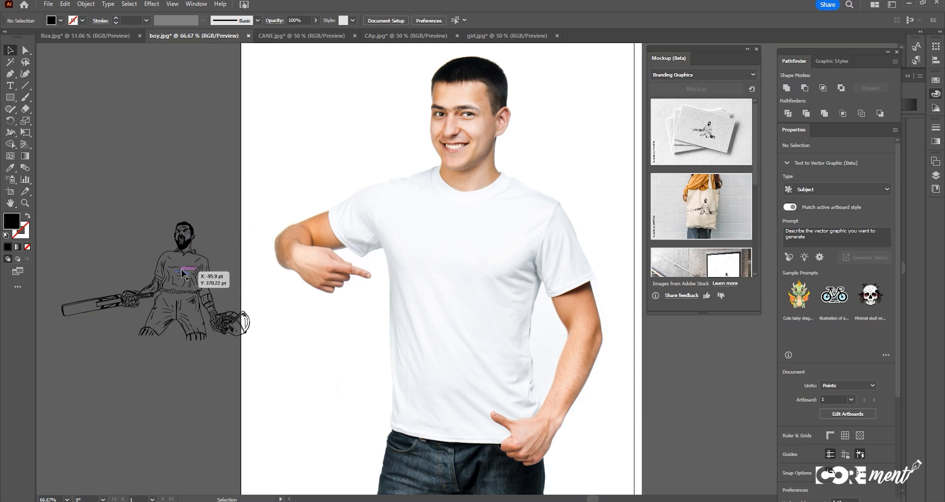
left_click(185, 246)
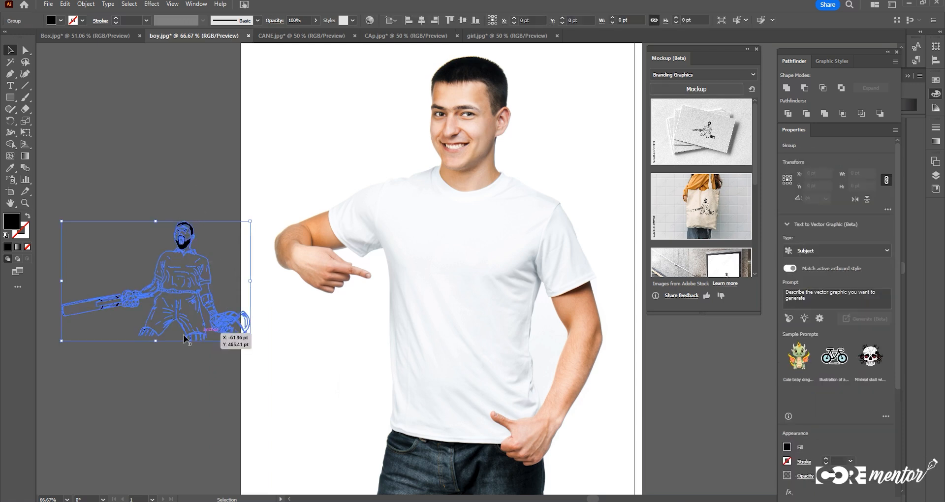
mouse_move(490, 261)
left_mouse_down()
mouse_move(632, 251)
mouse_move(330, 262)
mouse_move(540, 237)
mouse_move(508, 235)
left_mouse_up()
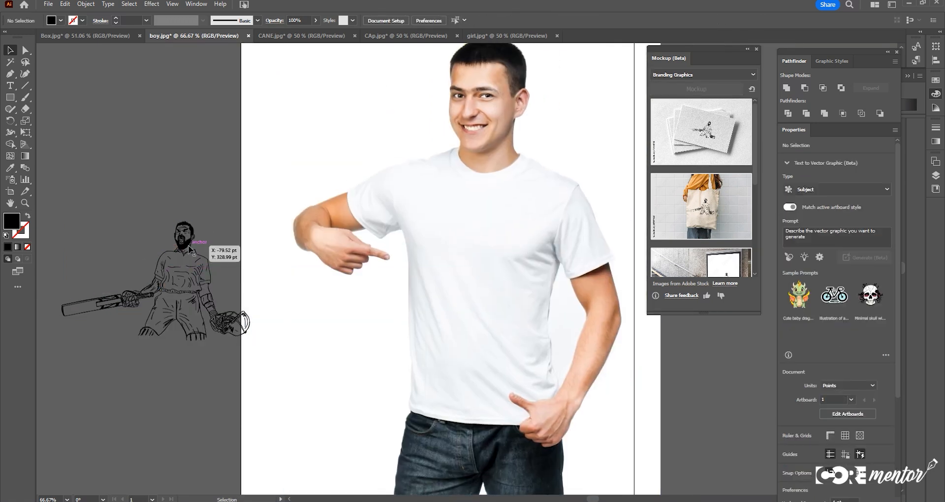
Select the batsman drawing together with the T-shirt photo and make a mockup from them.
left_click(189, 249)
mouse_move(130, 173)
left_mouse_down()
mouse_move(149, 214)
mouse_move(566, 391)
left_mouse_up()
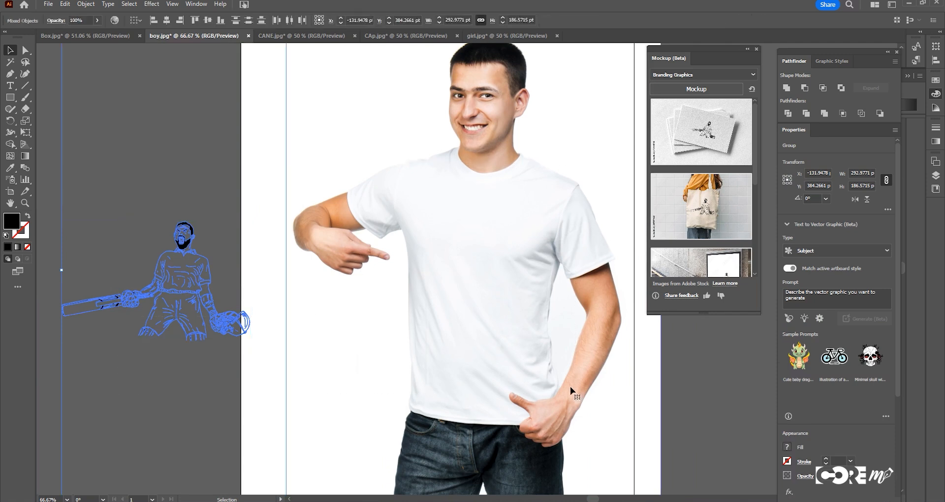
left_click(686, 89)
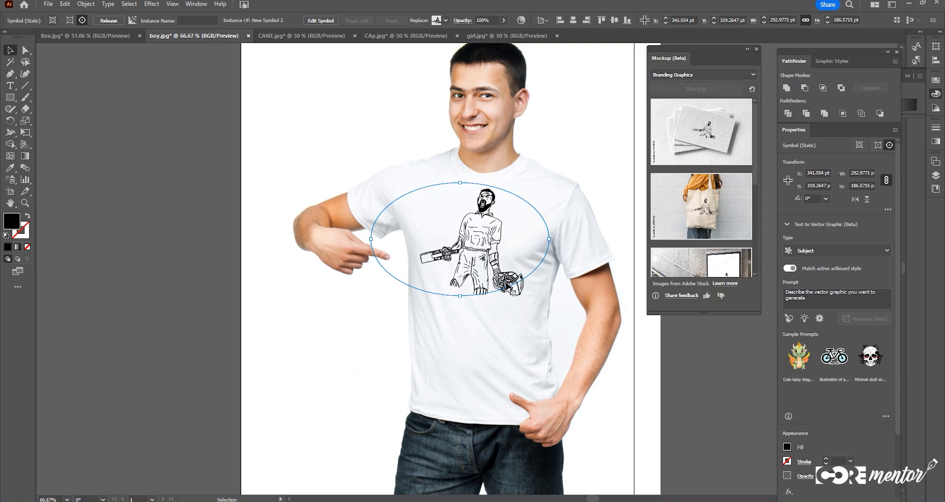
Enlarge the batsman drawing to about 518 by 330 pt and position it on the front of the T-shirt.
mouse_move(514, 291)
left_mouse_down()
mouse_move(519, 297)
mouse_move(450, 230)
mouse_move(432, 229)
mouse_move(427, 257)
mouse_move(477, 294)
mouse_move(512, 333)
mouse_move(513, 347)
mouse_move(515, 308)
left_mouse_up()
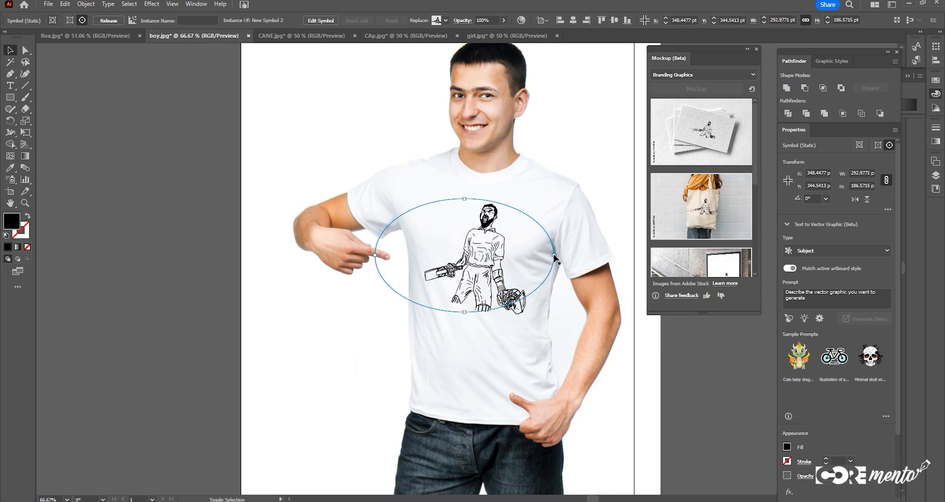
mouse_move(560, 258)
left_mouse_down()
mouse_move(605, 284)
mouse_move(555, 251)
left_mouse_up()
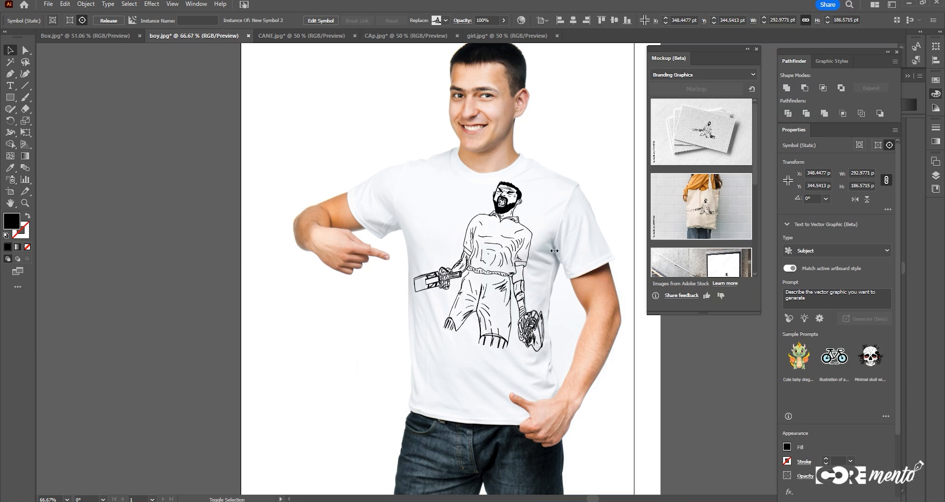
left_click_drag(502, 293, 494, 351)
left_click_drag(451, 250, 451, 249)
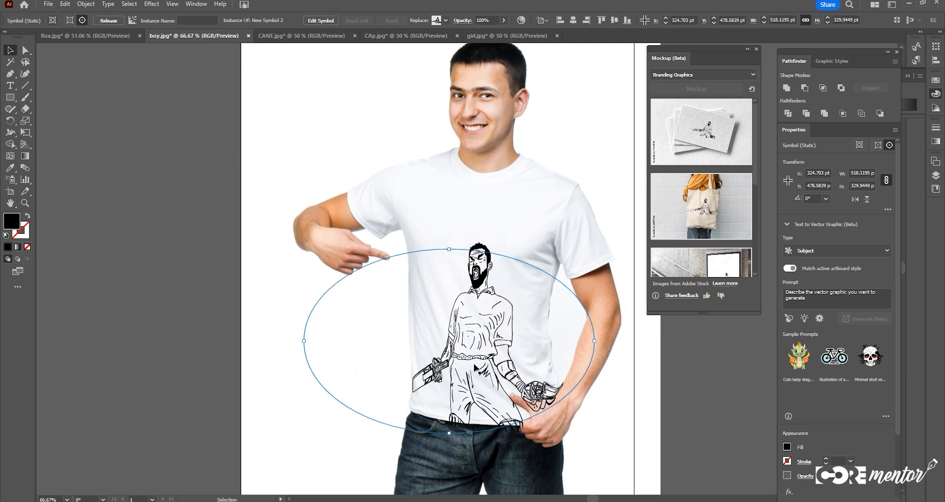
left_click_drag(476, 368, 484, 312)
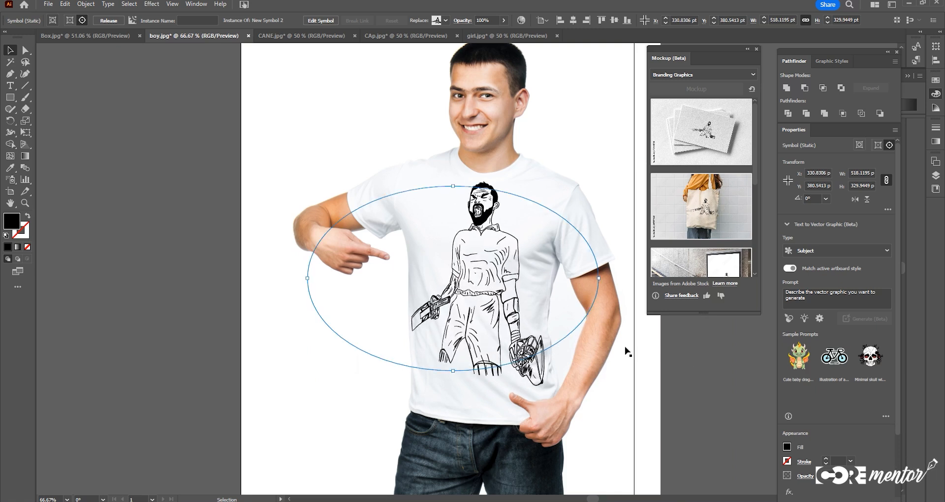
left_click(688, 362)
In CANE.jpg, make a mockup from the Tiger logo and the can photo, placing the logo on the can's lower front.
left_click(283, 35)
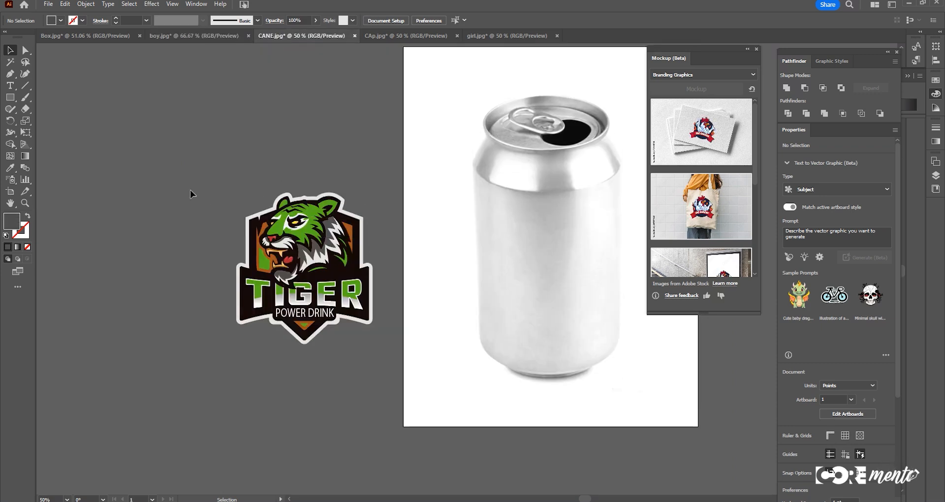
left_click_drag(310, 269, 636, 395)
mouse_move(689, 109)
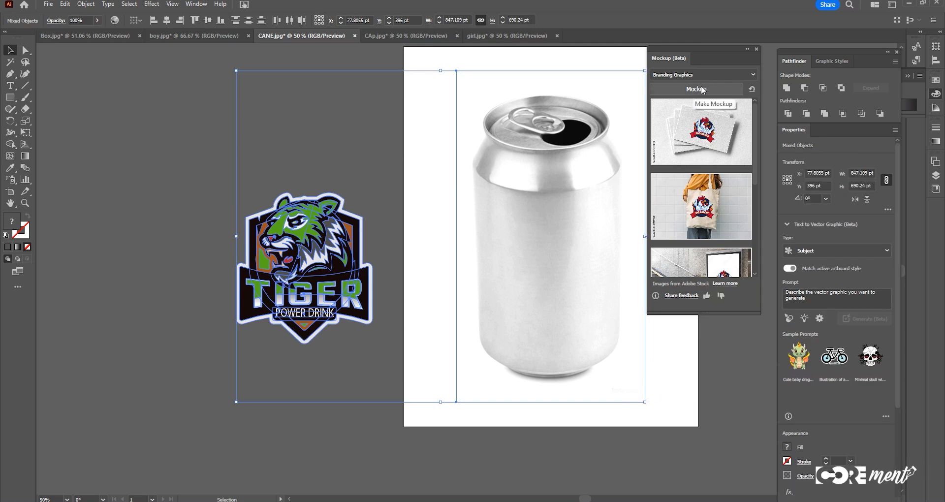
left_click(703, 90)
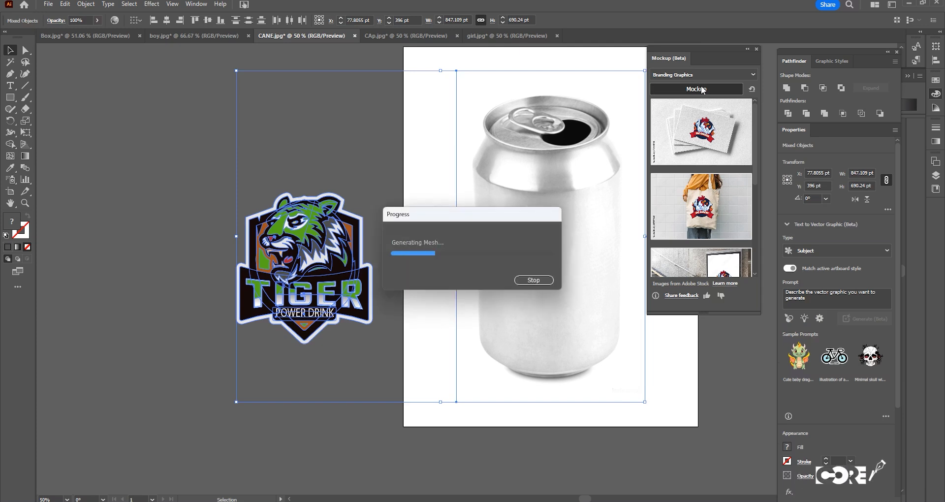
mouse_move(569, 241)
left_mouse_down()
mouse_move(561, 282)
mouse_move(516, 285)
mouse_move(503, 271)
mouse_move(510, 255)
mouse_move(587, 260)
mouse_move(621, 250)
mouse_move(601, 241)
mouse_move(571, 261)
mouse_move(499, 263)
mouse_move(622, 244)
mouse_move(585, 291)
mouse_move(566, 246)
left_mouse_up()
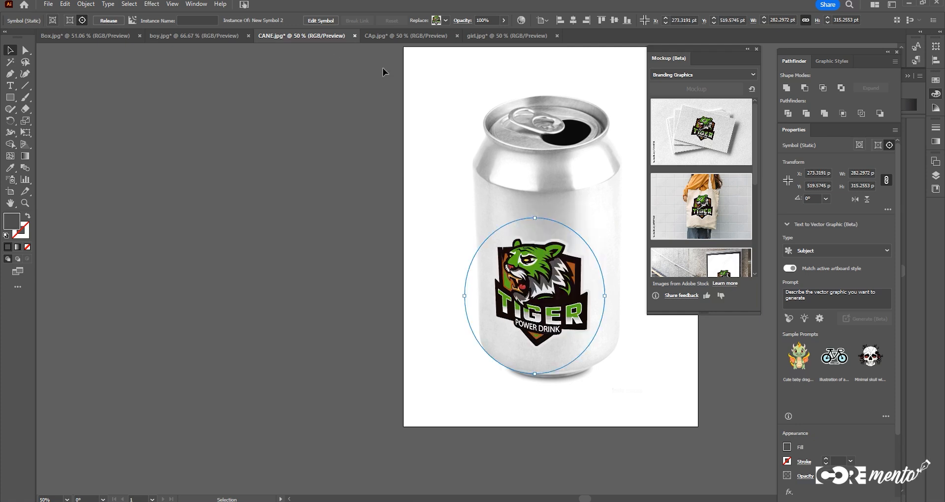
In CAp.jpg, select the chicken logo together with the caps photo and make a mockup from them.
left_click(406, 35)
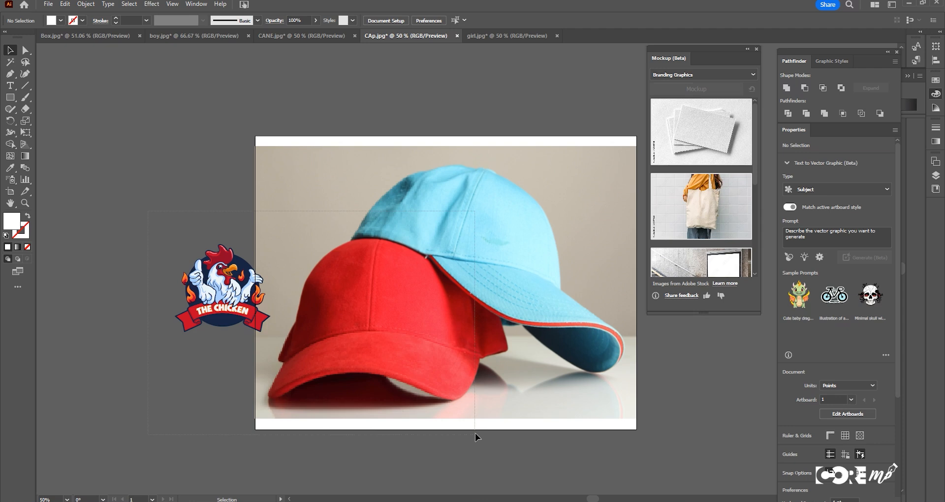
left_click_drag(475, 433, 476, 433)
left_click(704, 89)
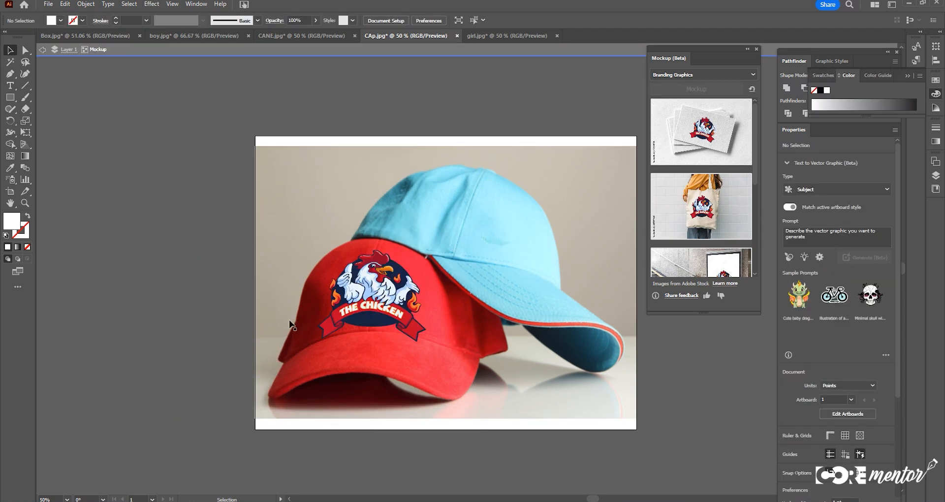
Shrink the chicken logo to about 135 by 124 pt and reposition it on the front of the red cap.
left_click(401, 317)
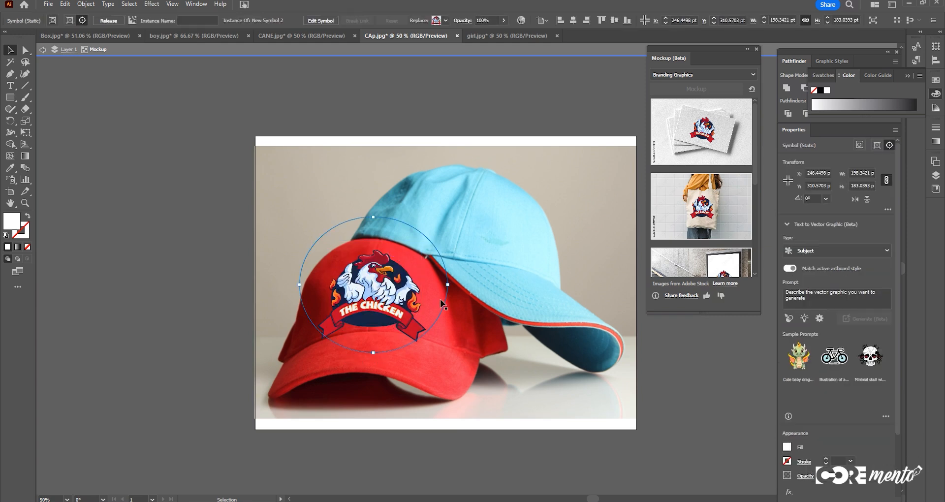
left_click_drag(448, 284, 425, 285)
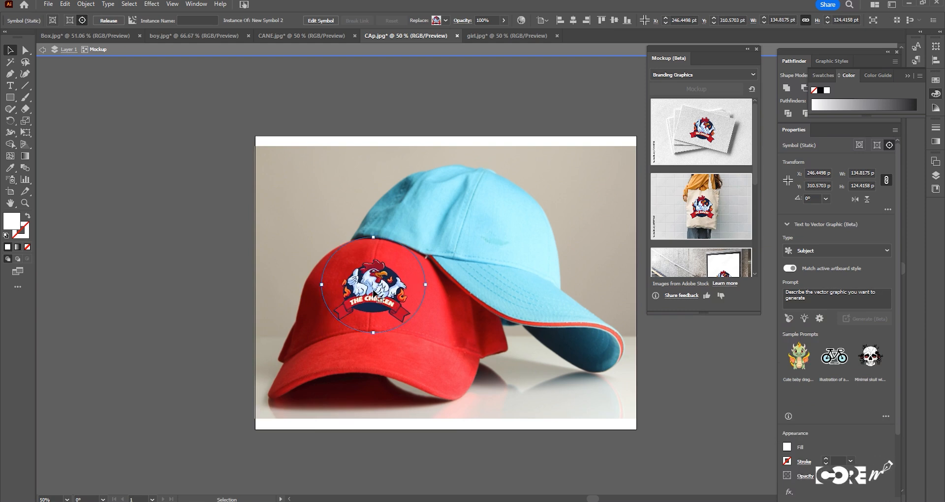
mouse_move(383, 303)
left_mouse_down()
mouse_move(396, 276)
mouse_move(529, 237)
mouse_move(518, 251)
mouse_move(528, 255)
mouse_move(514, 245)
mouse_move(521, 247)
mouse_move(369, 298)
left_mouse_up()
left_click(187, 185)
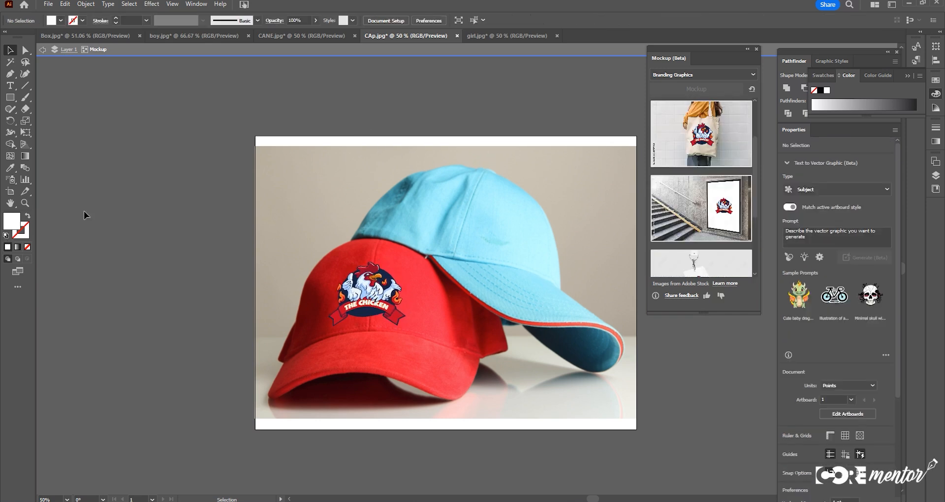
Look through the Branding Graphics mockup templates showing the chicken logo, from the stacked cards down to the envelope.
scroll(635, 167, "up", 2)
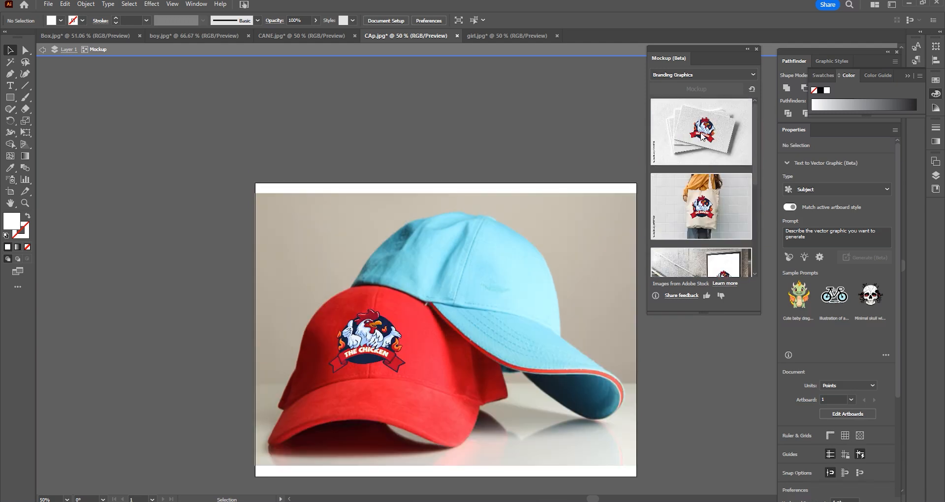
left_click(362, 354)
mouse_move(704, 138)
scroll(704, 139, "down", 1)
mouse_move(694, 192)
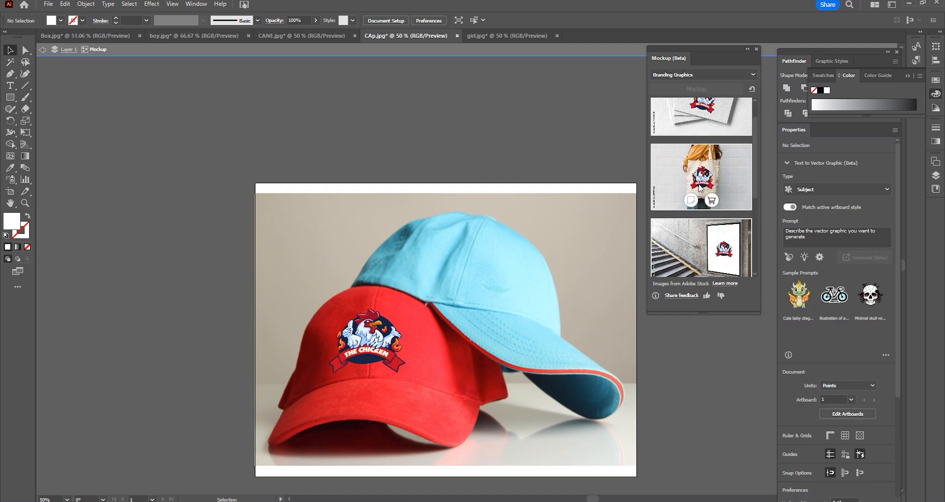
scroll(699, 187, "down", 1)
mouse_move(717, 227)
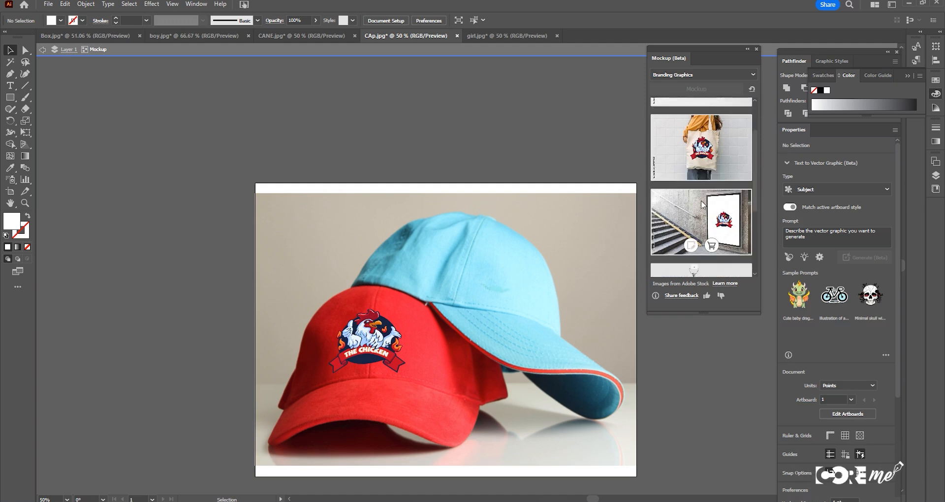
scroll(704, 206, "down", 3)
scroll(714, 193, "down", 2)
mouse_move(695, 257)
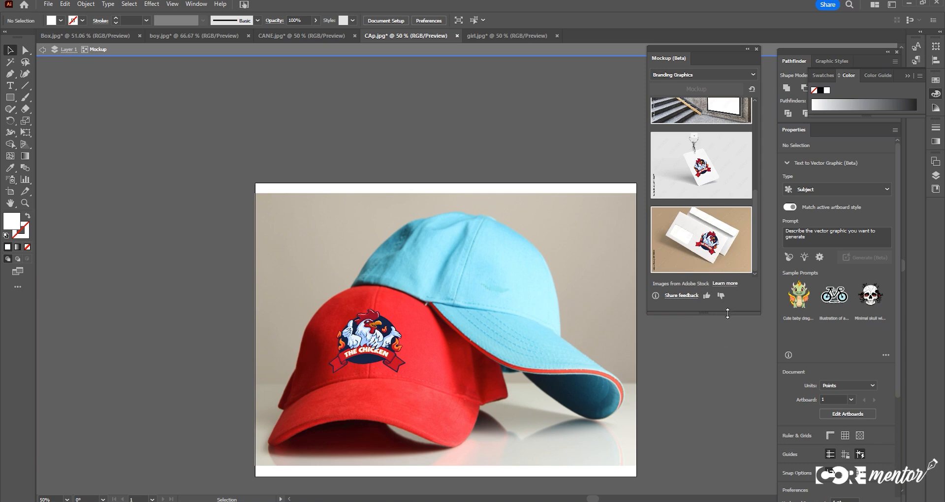
Look back through the Branding Graphics mockup templates at the tote bag and the framed stairway poster.
scroll(706, 207, "up", 3)
scroll(706, 208, "up", 4)
scroll(701, 199, "down", 2)
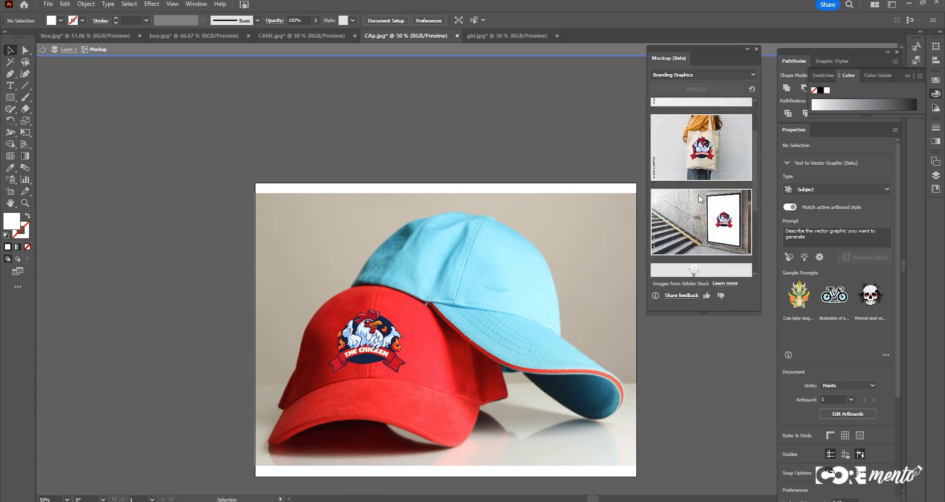
mouse_move(706, 173)
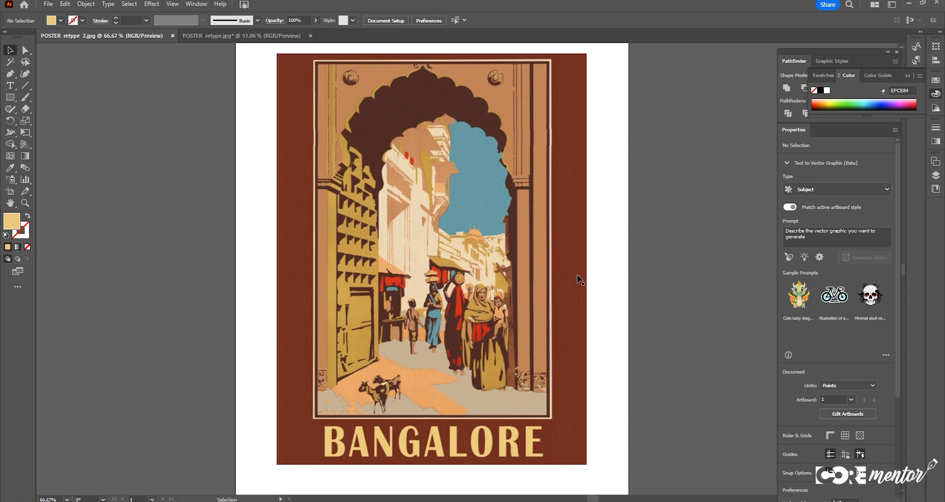
Run Retype (Beta) on the Bangalore poster image in POSTER retype 2.jpg to find font matches for the BANGALORE title.
left_click(411, 224)
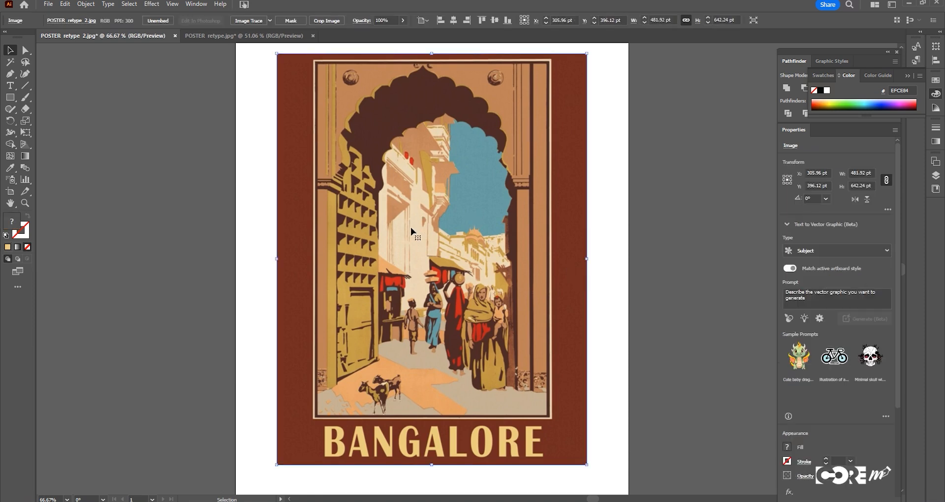
left_click(108, 5)
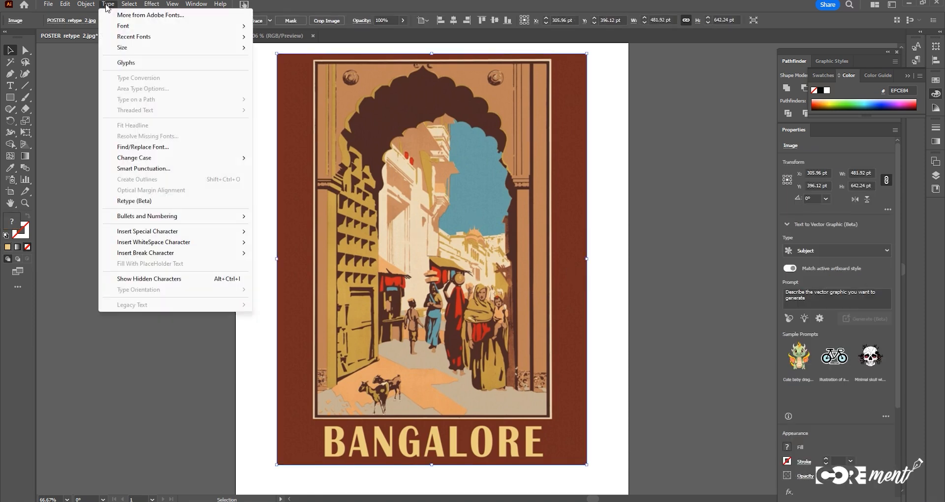
left_click(144, 202)
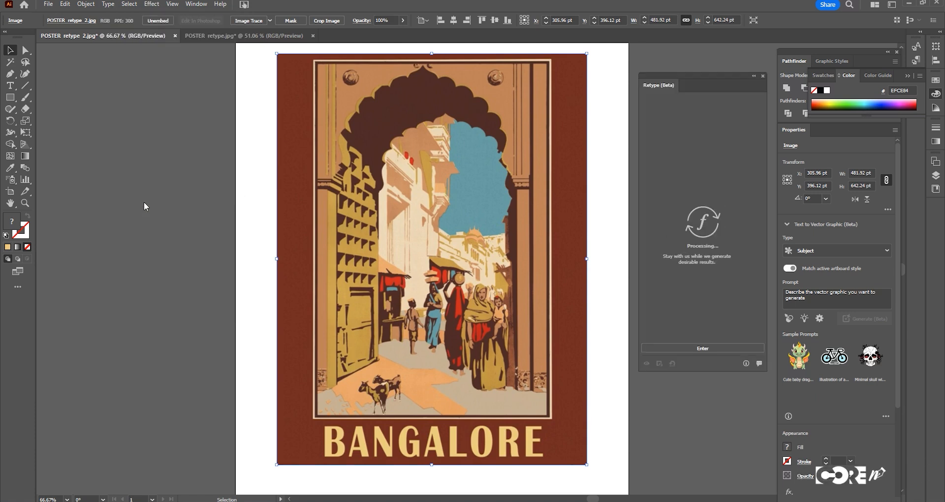
left_click(687, 349)
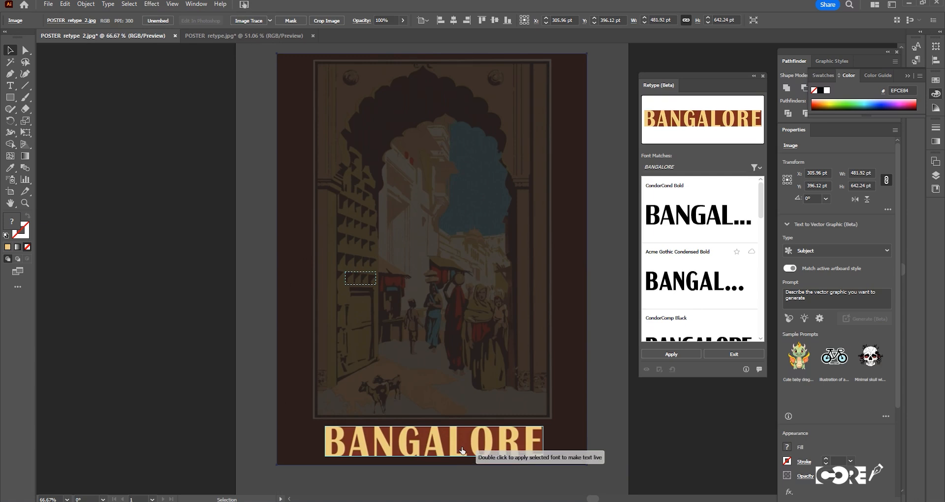
Review the font matches and convert the BANGALORE title to live text with CondorCond Bold.
scroll(697, 216, "down", 5)
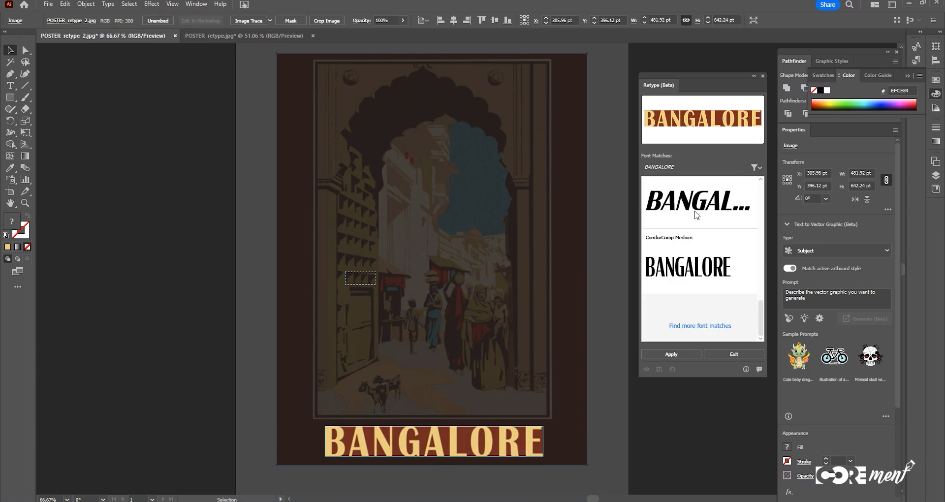
scroll(698, 220, "up", 5)
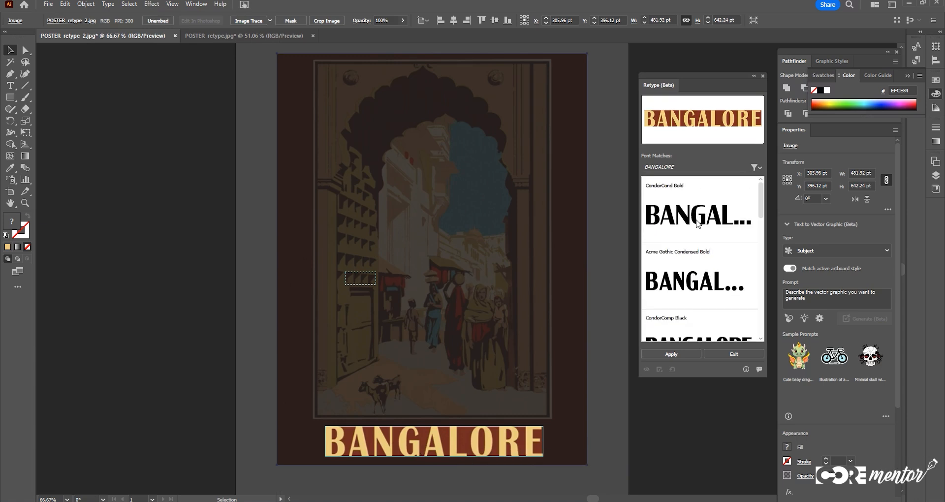
scroll(695, 231, "down", 5)
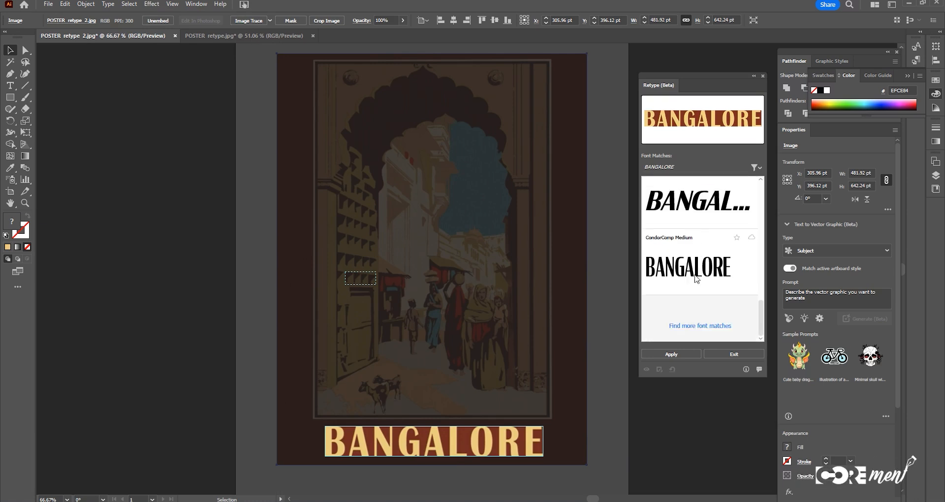
scroll(700, 217, "up", 2)
scroll(697, 227, "up", 3)
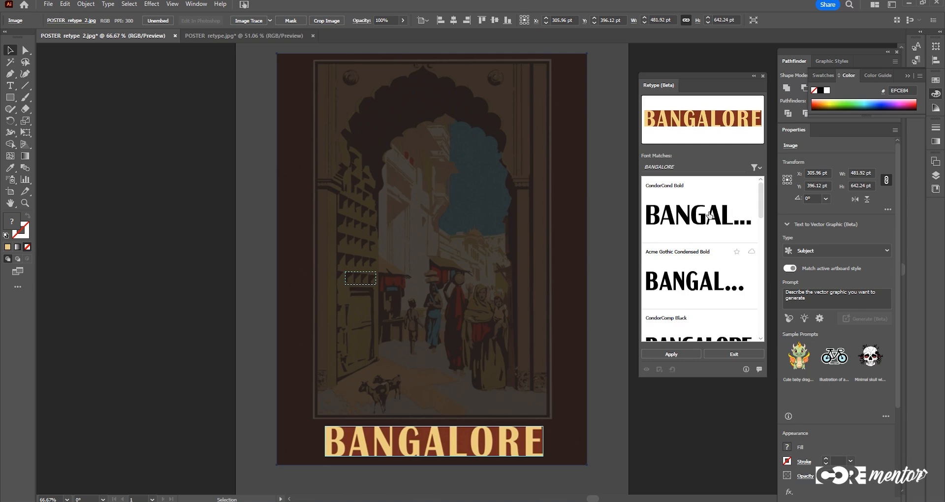
left_click(692, 222)
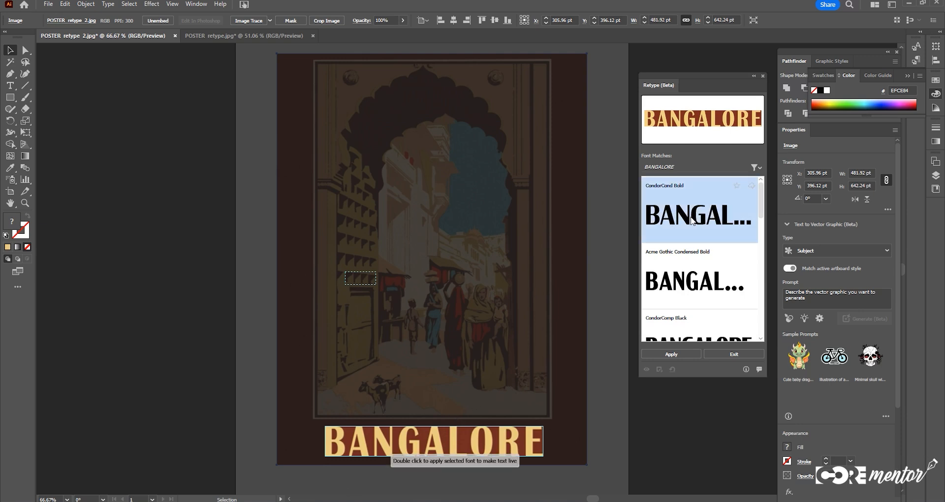
double_click(691, 221)
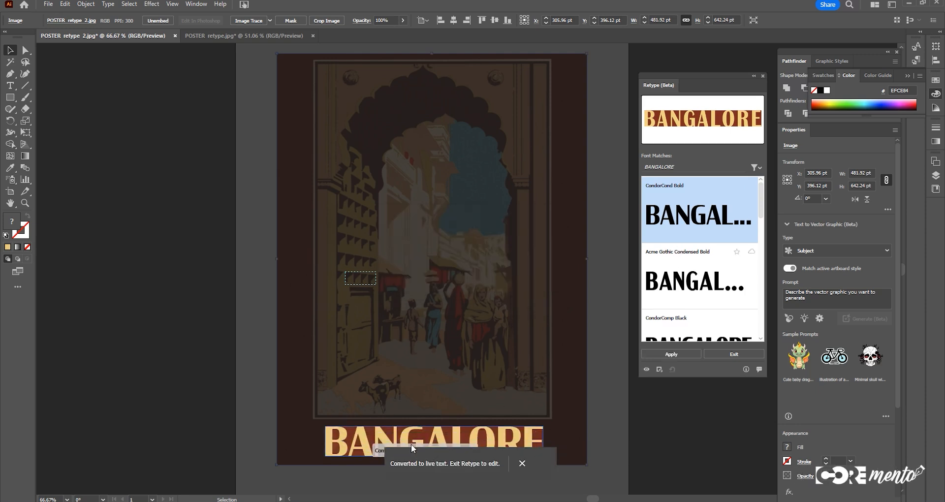
left_click(522, 464)
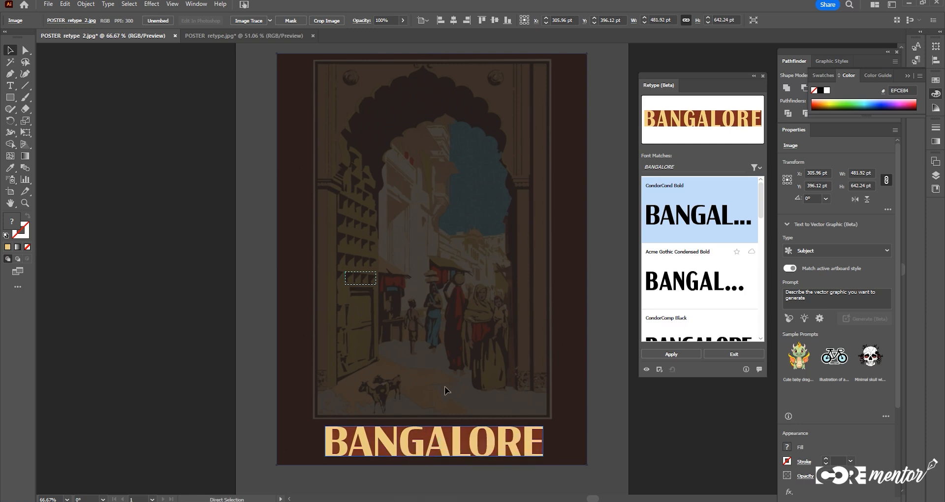
Exit Retype and replace the title's capital B with a lowercase b using the Type tool.
scroll(460, 320, "up", 4)
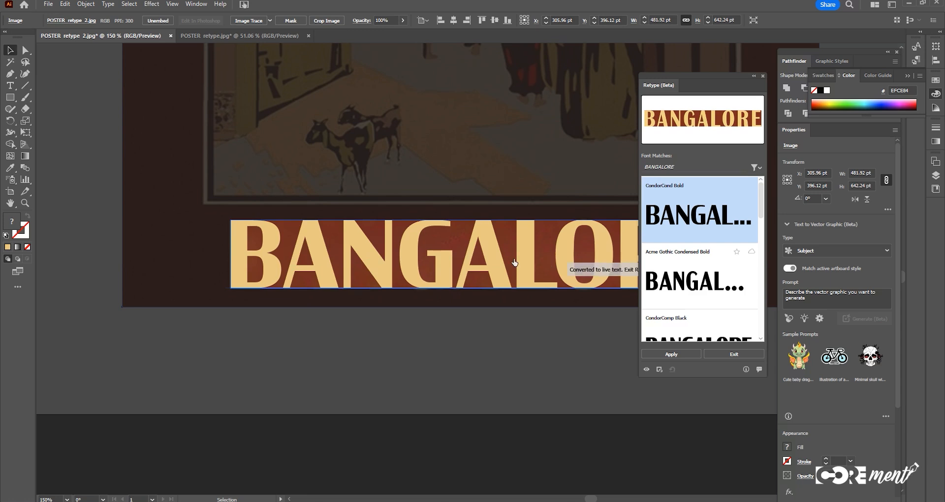
key("t")
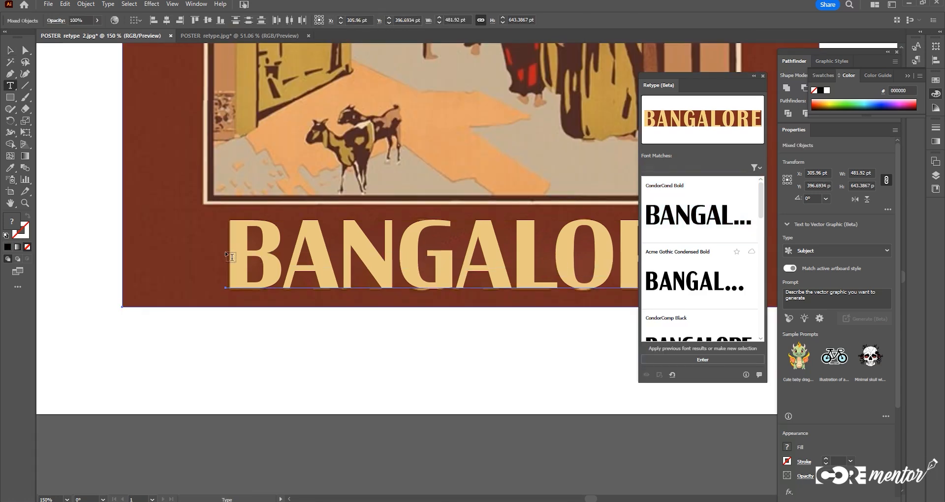
left_click_drag(230, 252, 268, 261)
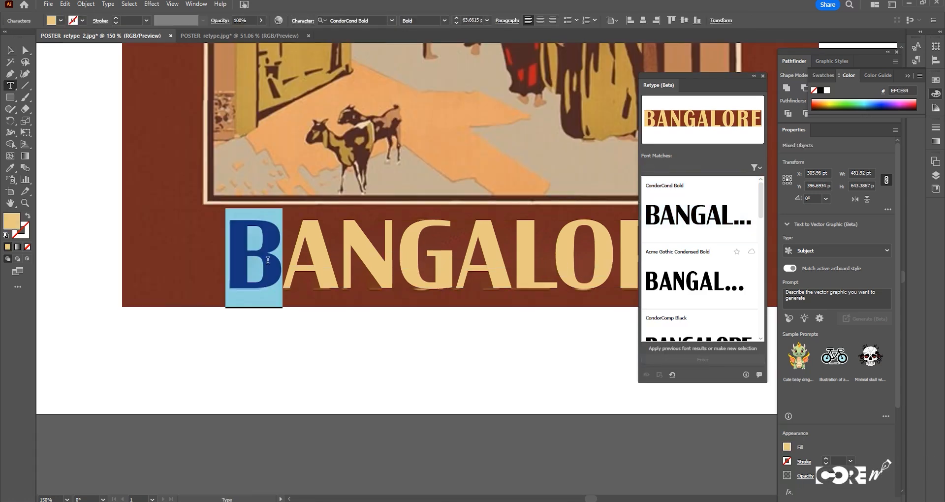
type("b")
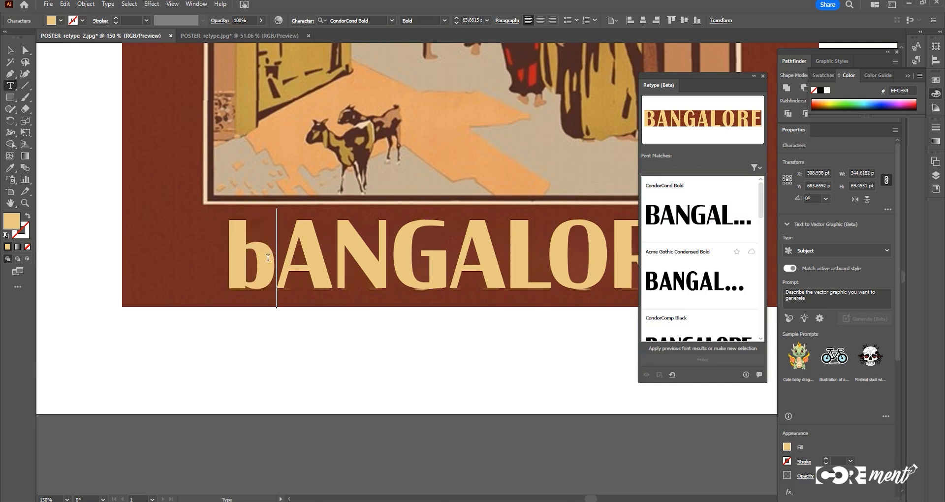
left_click_drag(274, 259, 243, 269)
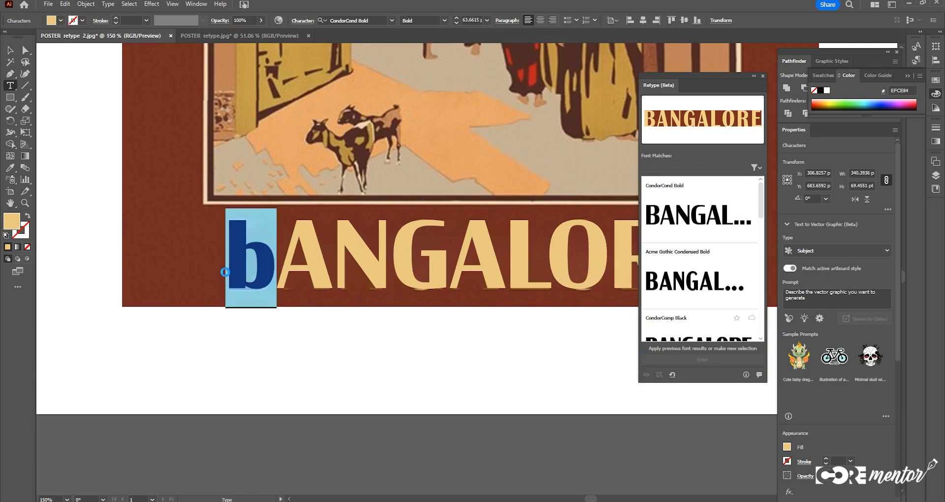
key("Escape")
key("ctrl+1")
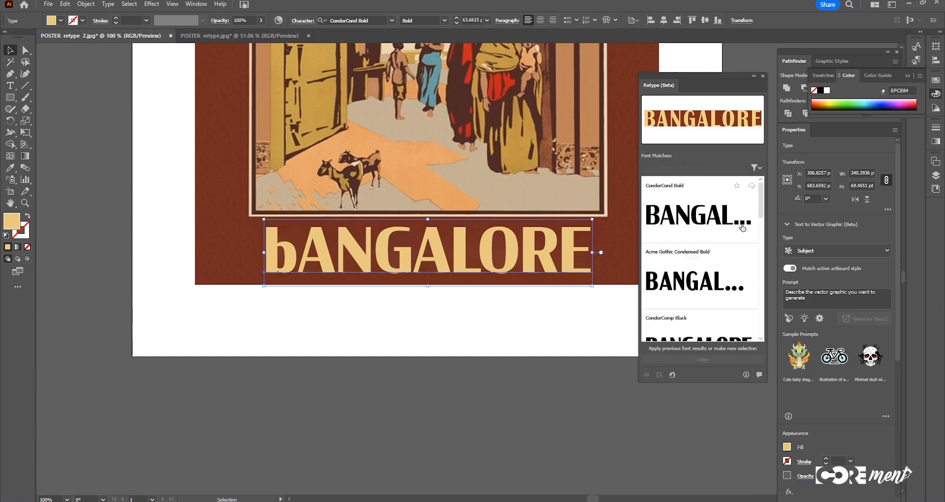
scroll(722, 232, "down", 5)
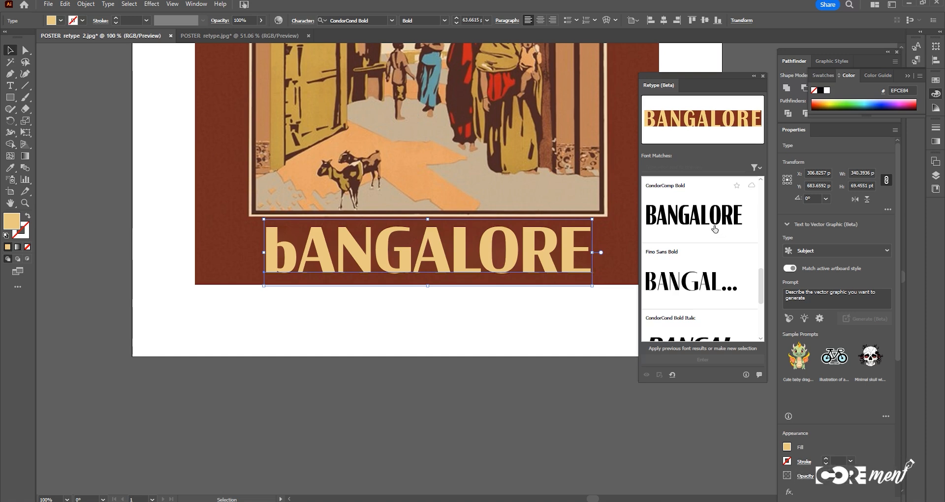
In POSTER retype.jpg, run Retype on the cricket championship image and find font matches for the CRICKET heading.
left_click(249, 39)
left_click(389, 252)
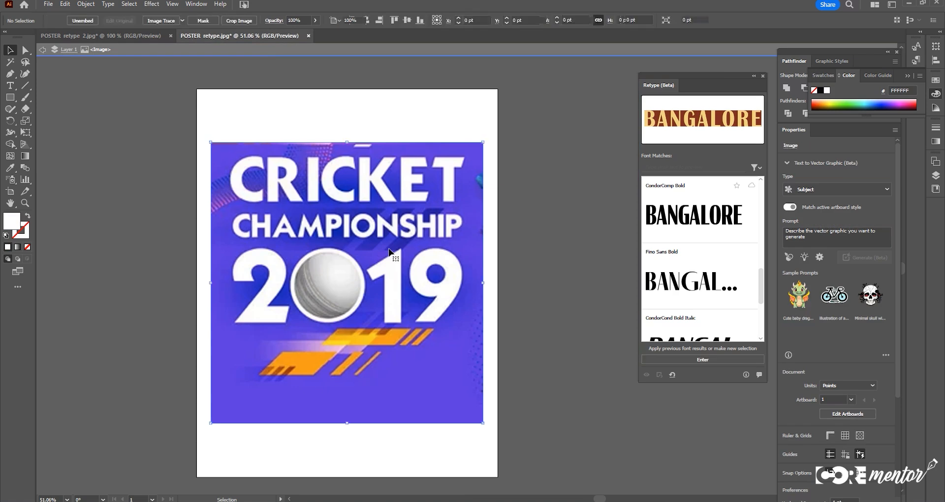
left_click(707, 360)
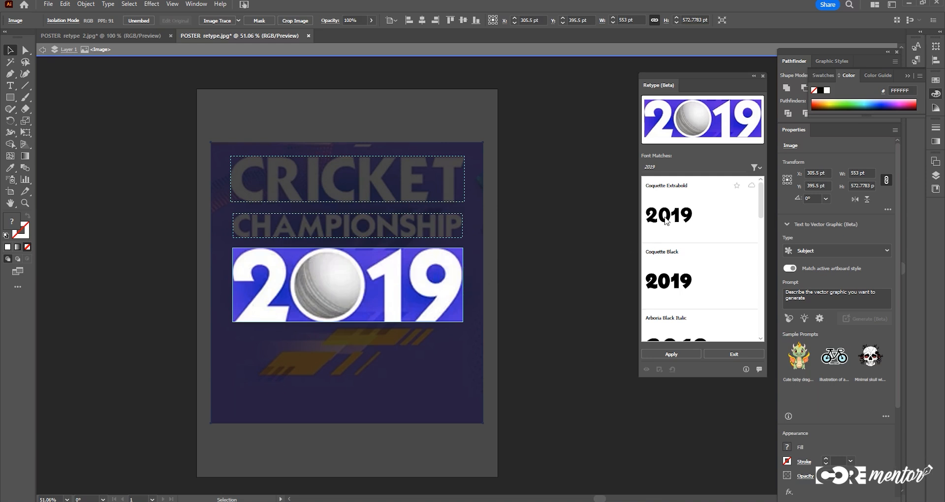
left_click(344, 176)
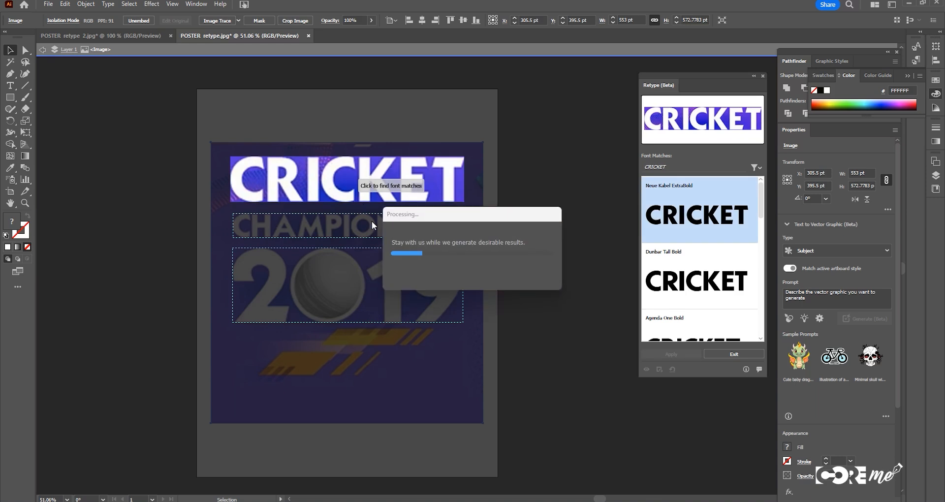